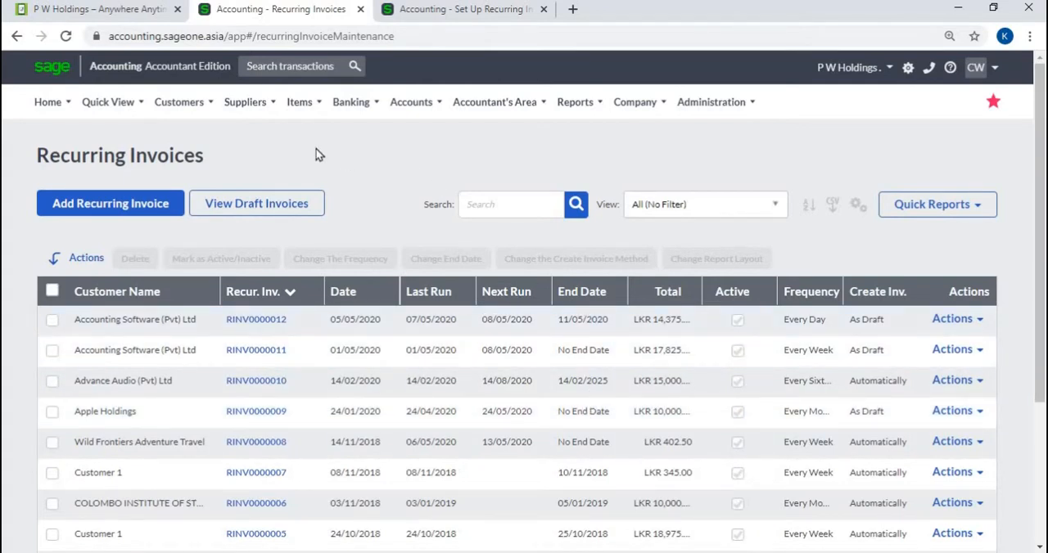
Switch to the recurring invoice setup page and examine the sales rep, reference, discount and active settings in the document details.
{"action": "left_click", "coordinate": [182, 105]}
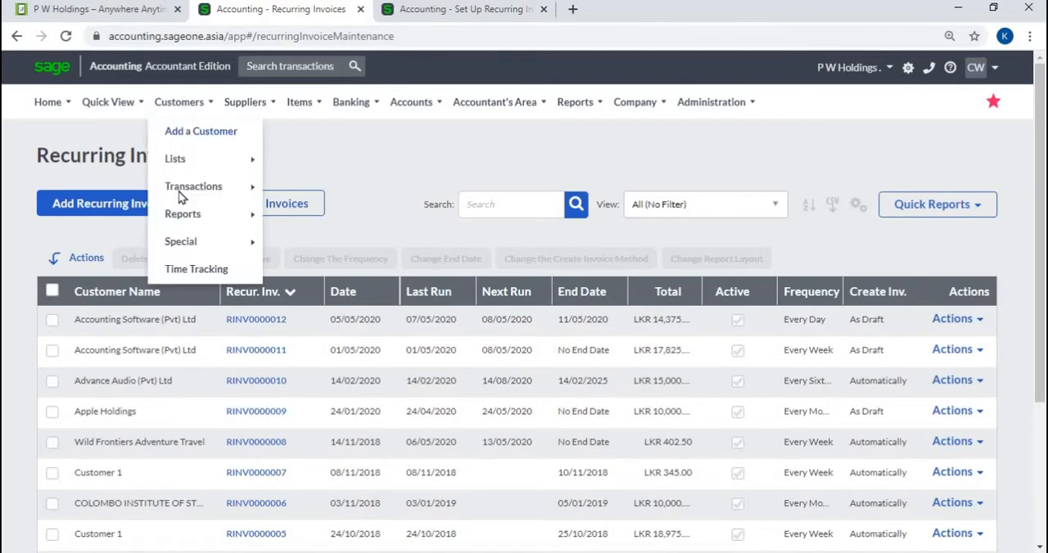
{"action": "mouse_move", "coordinate": [180, 189]}
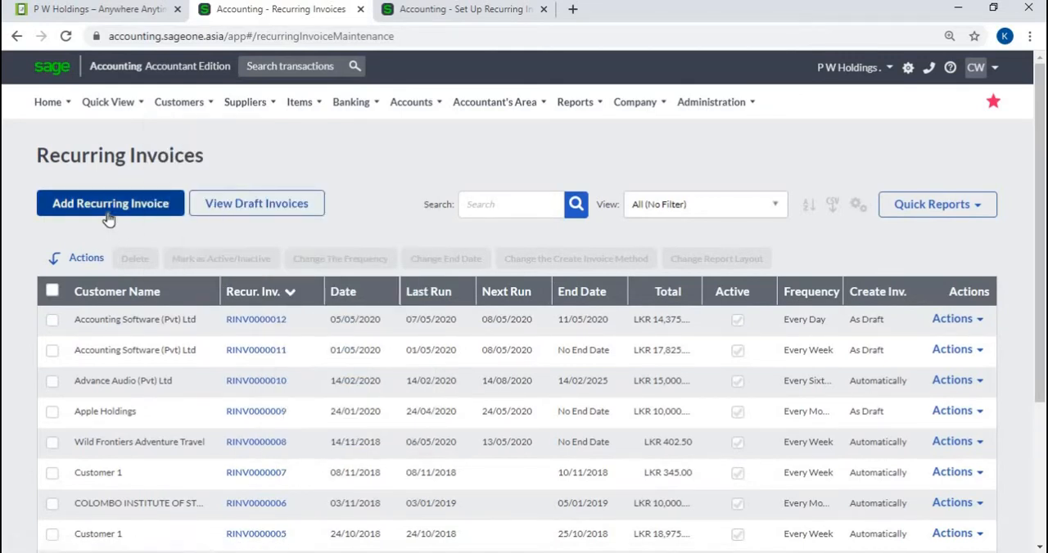
{"action": "left_click", "coordinate": [421, 11]}
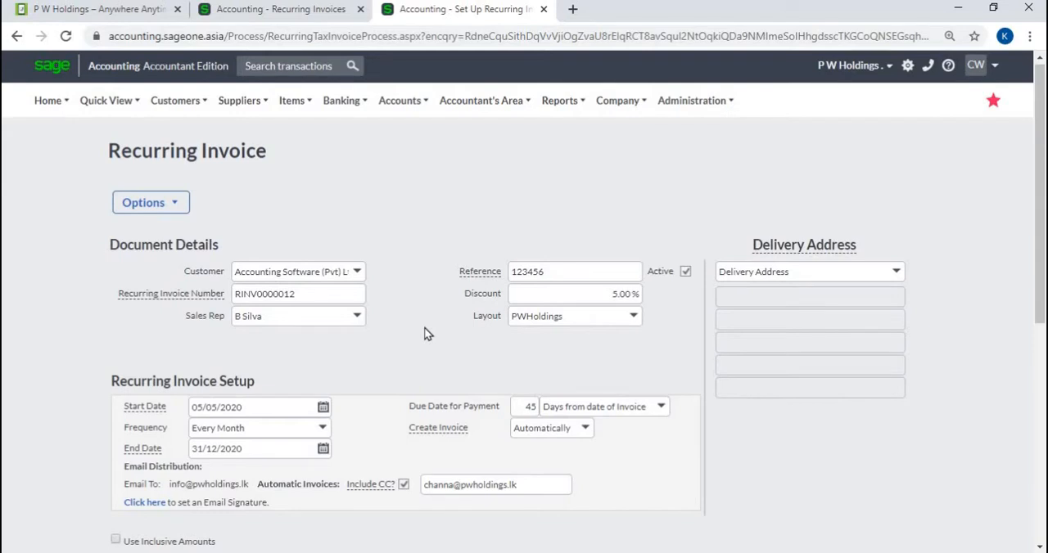
{"action": "left_click", "coordinate": [358, 327]}
{"action": "left_click", "coordinate": [358, 327]}
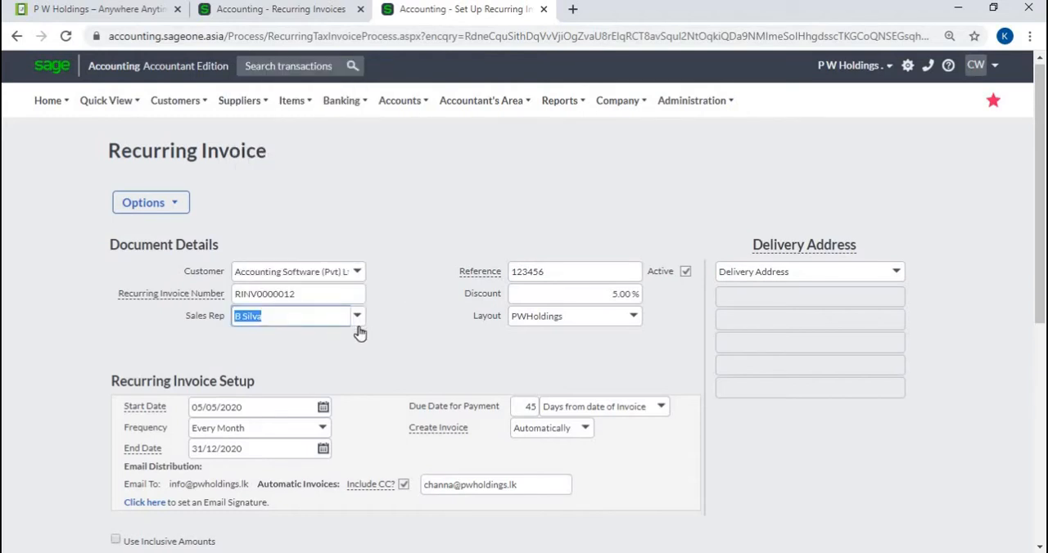
{"action": "left_click", "coordinate": [582, 279]}
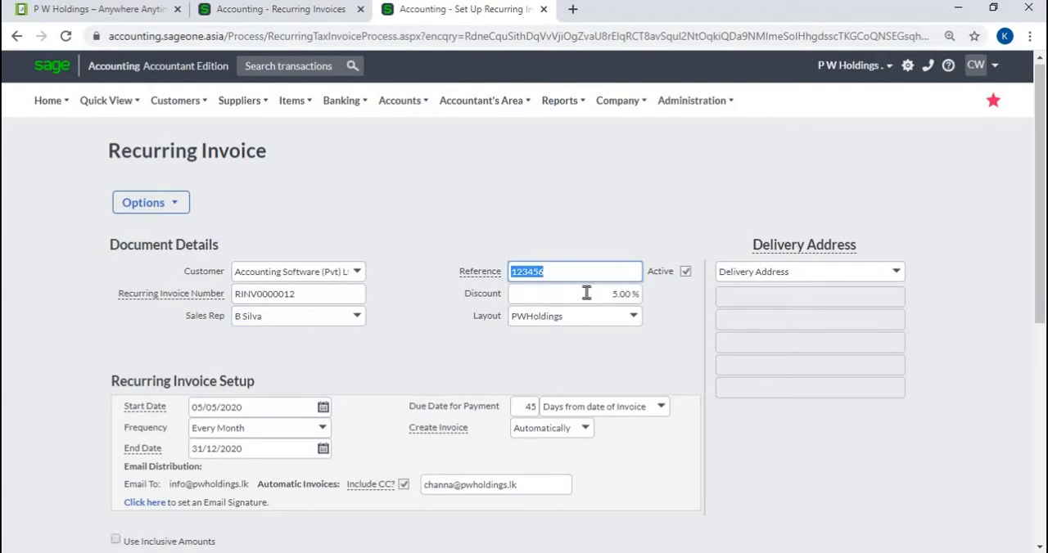
{"action": "left_click", "coordinate": [586, 293]}
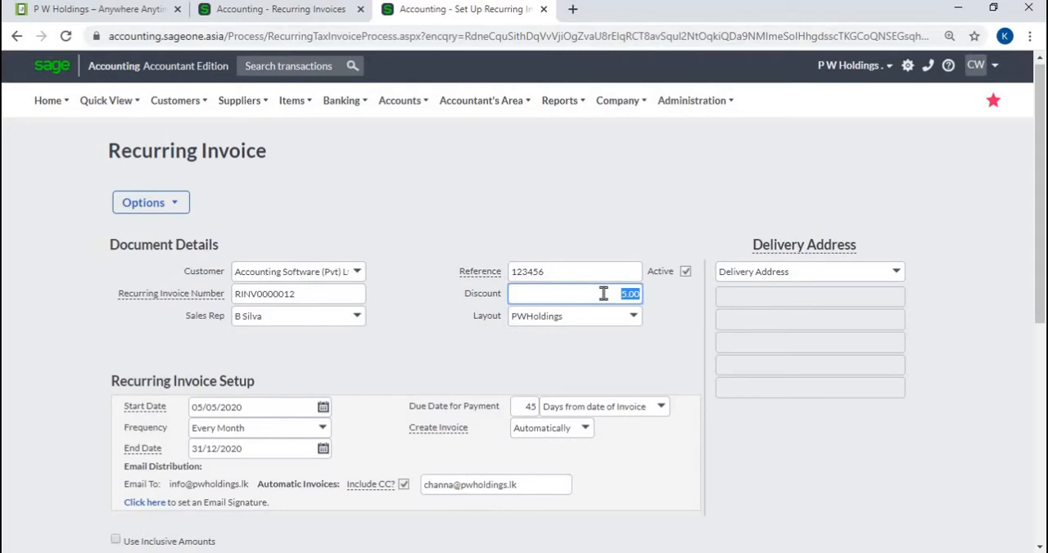
{"action": "left_click", "coordinate": [689, 275]}
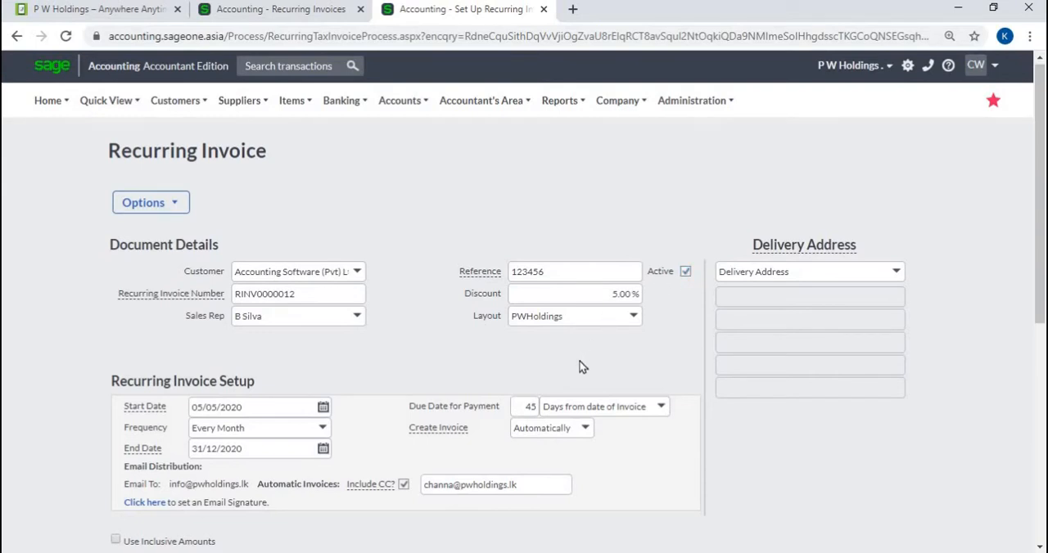
Examine the start date calendar, the frequency choices and the payment due days in the recurring invoice setup.
{"action": "left_click", "coordinate": [324, 411]}
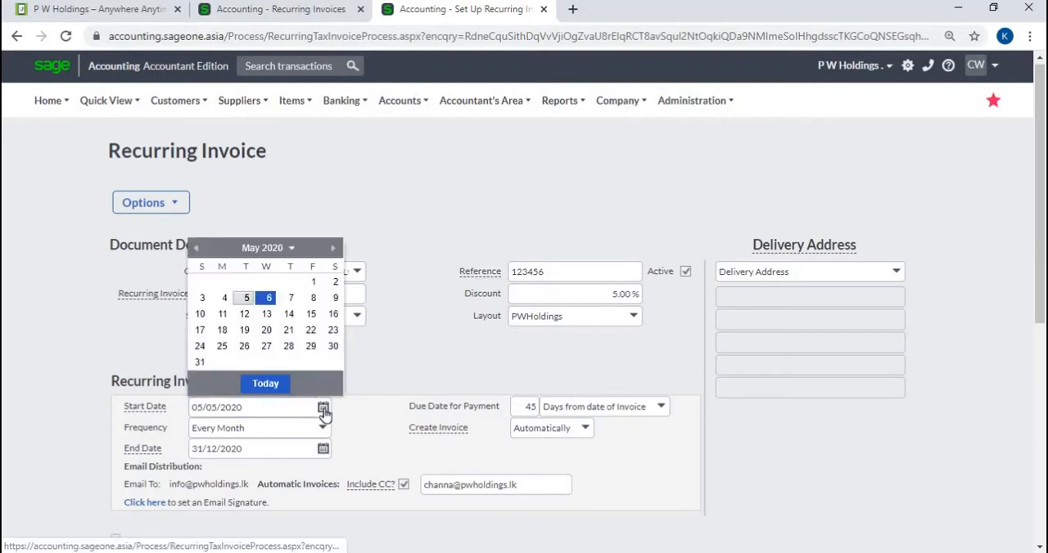
{"action": "left_click", "coordinate": [358, 417]}
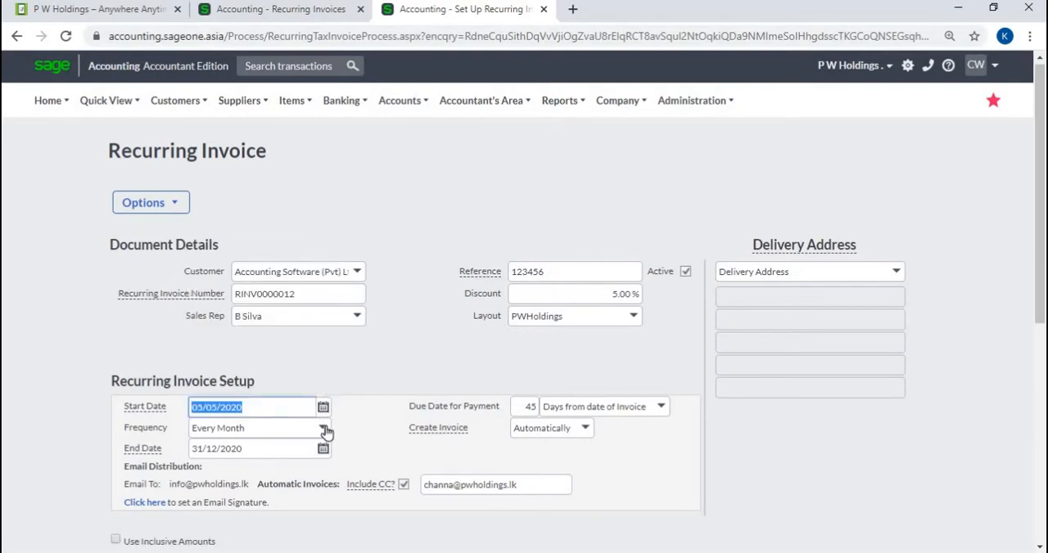
{"action": "left_click", "coordinate": [324, 429]}
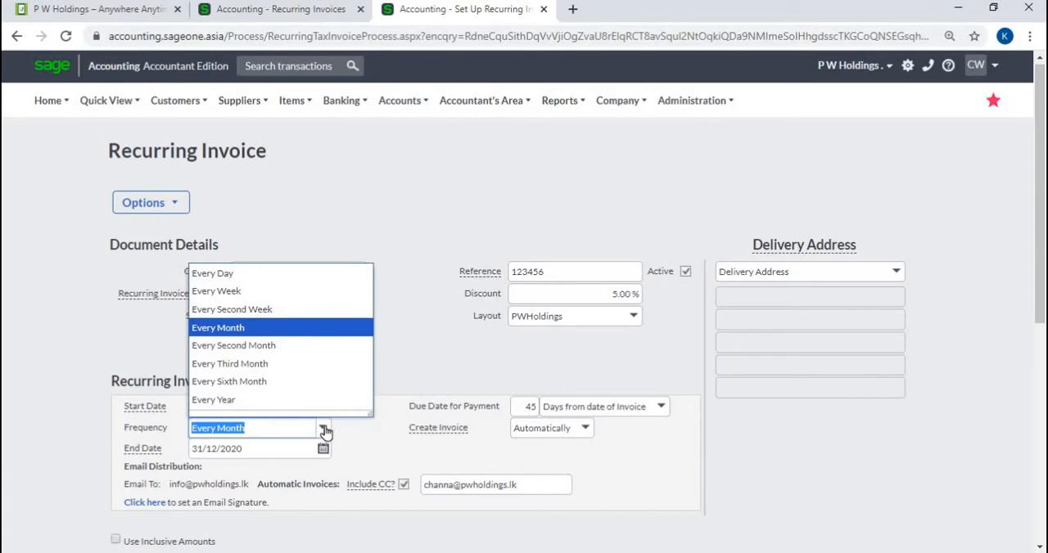
{"action": "left_click", "coordinate": [394, 381]}
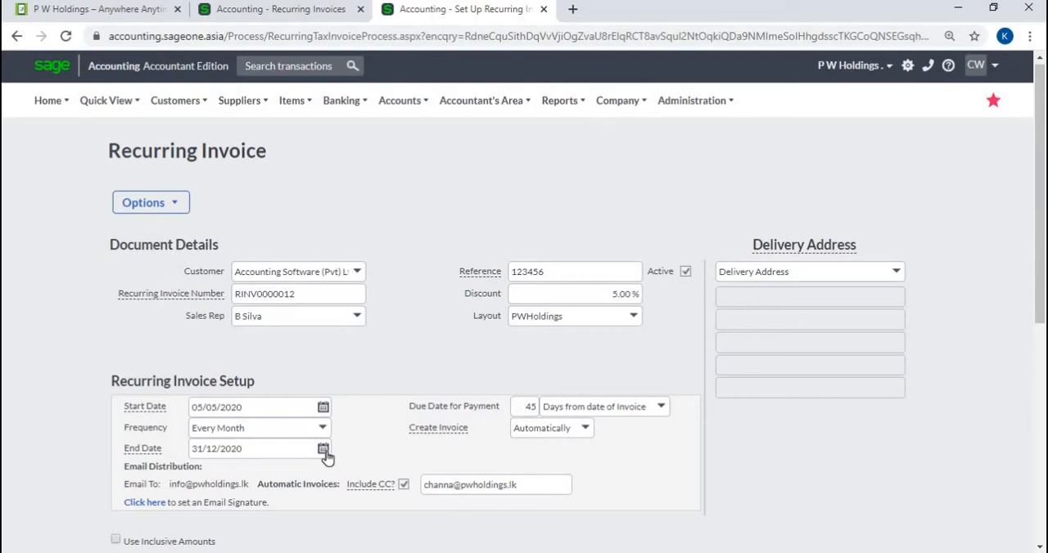
{"action": "left_click", "coordinate": [527, 407]}
Examine the email signature settings and the available Create Invoice methods for the recurring invoice.
{"action": "scroll", "coordinate": [411, 423], "scroll_direction": "down", "scroll_amount": 1}
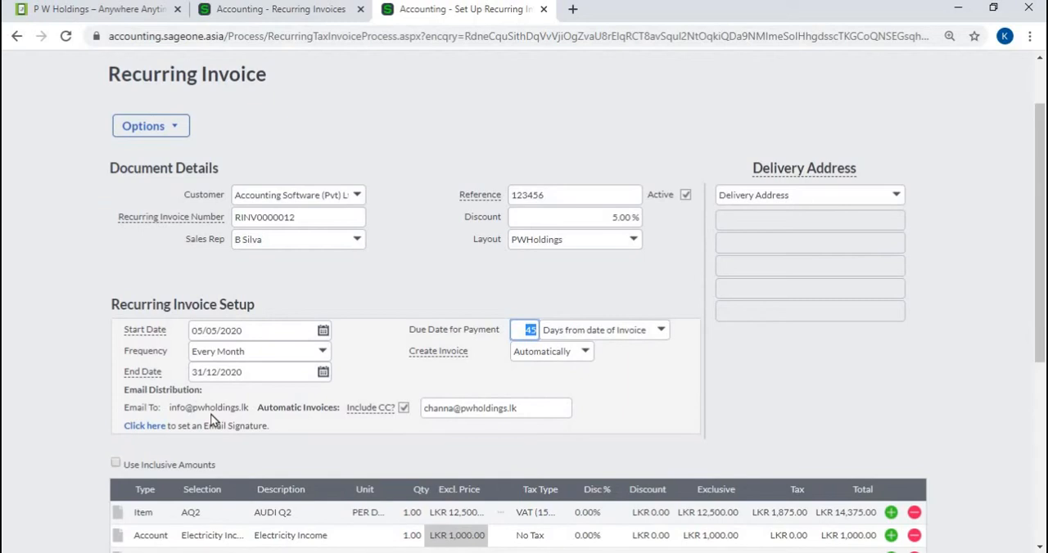
{"action": "left_click", "coordinate": [147, 427]}
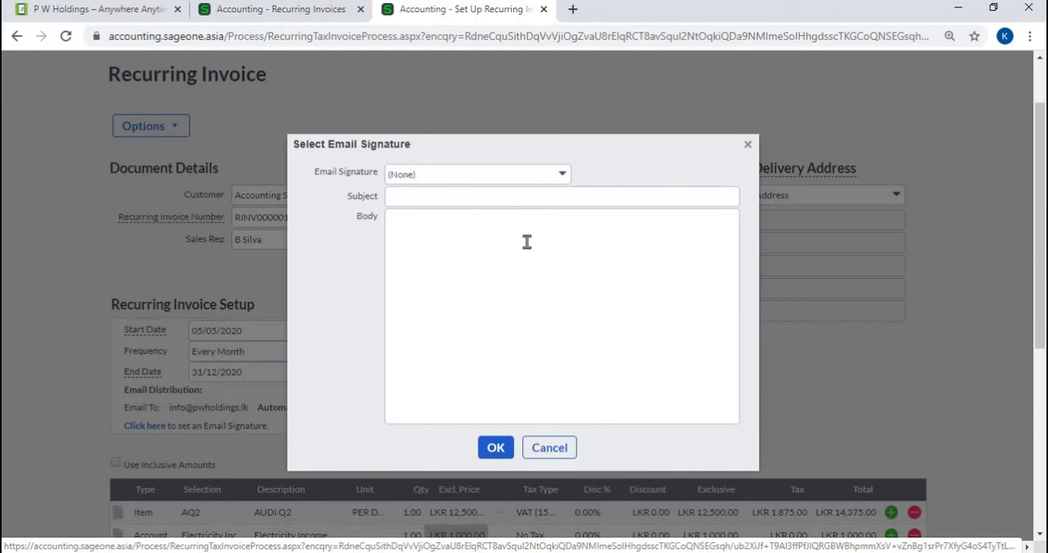
{"action": "left_click", "coordinate": [746, 146]}
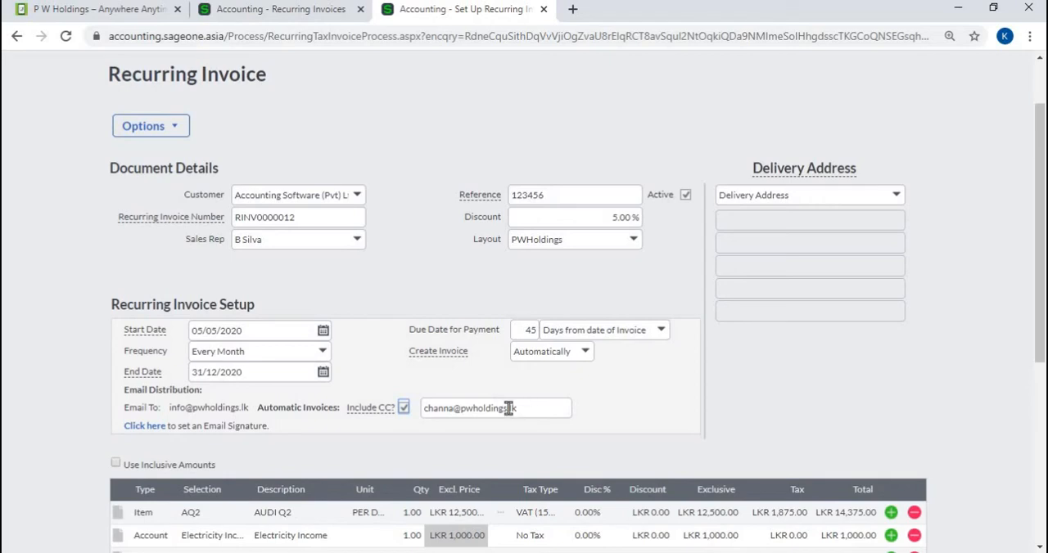
{"action": "scroll", "coordinate": [508, 408], "scroll_direction": "down", "scroll_amount": 1}
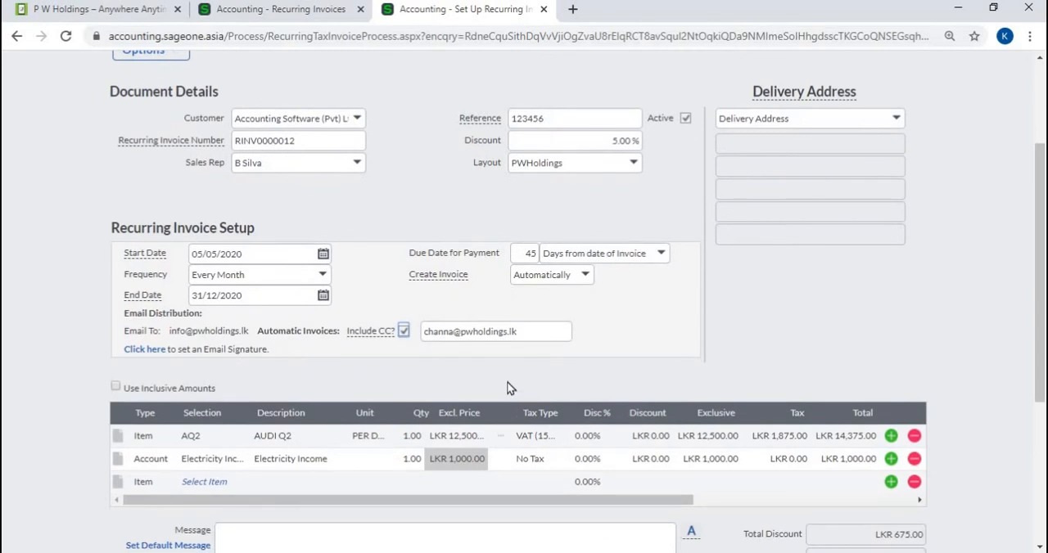
{"action": "left_click", "coordinate": [586, 282]}
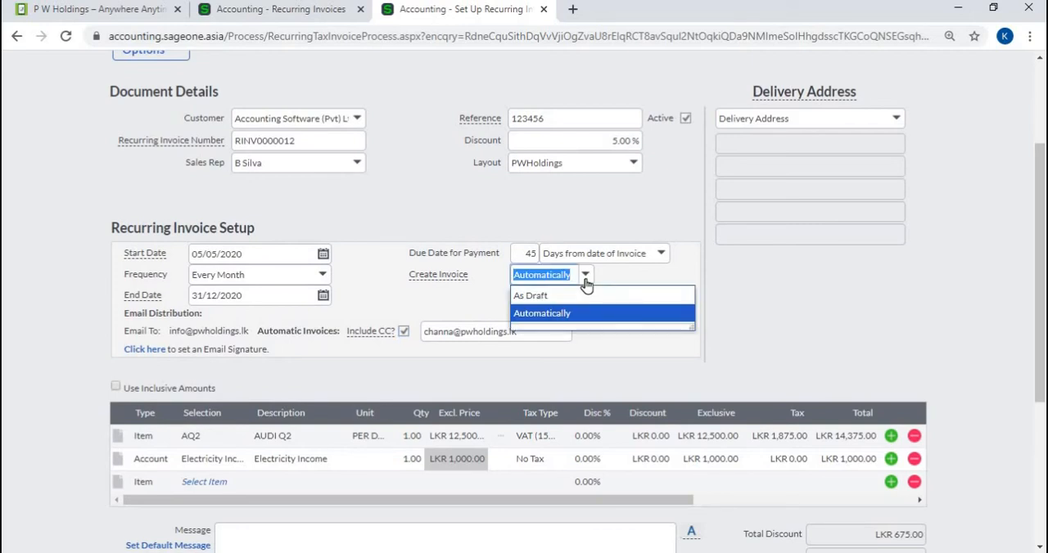
{"action": "left_click", "coordinate": [584, 357]}
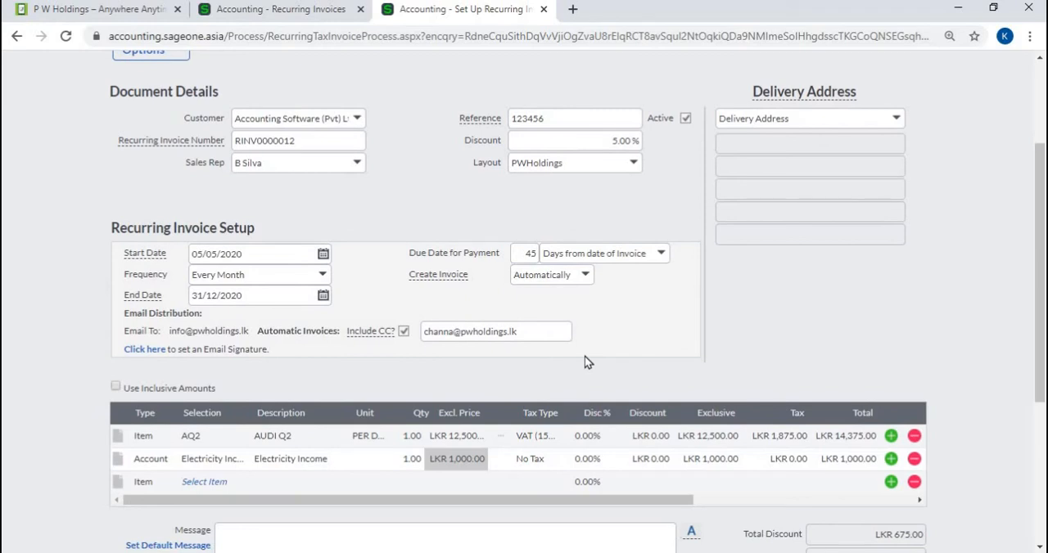
Examine the delivery address choices, the invoice lines and the totals of the recurring invoice.
{"action": "left_click", "coordinate": [894, 119]}
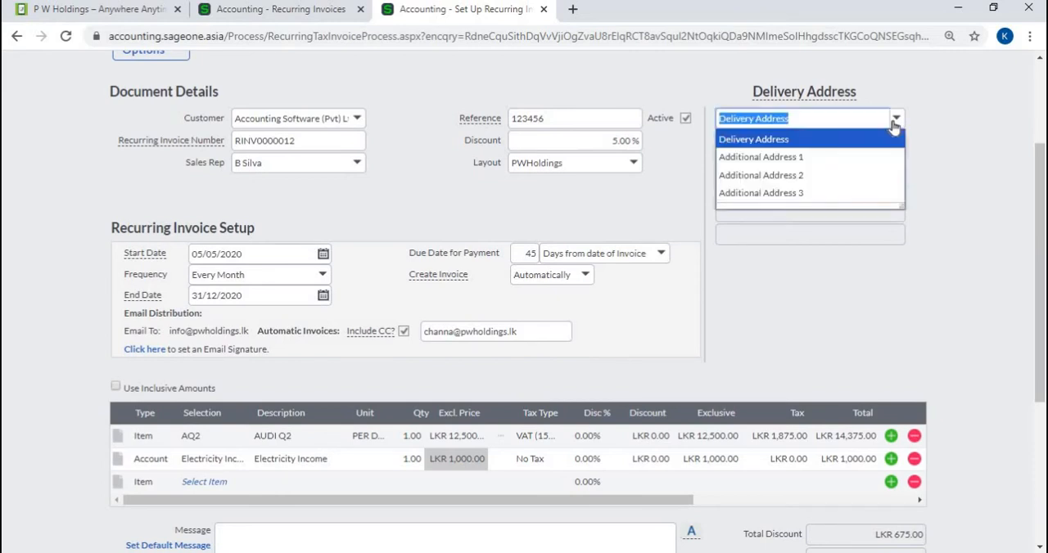
{"action": "left_click", "coordinate": [895, 121]}
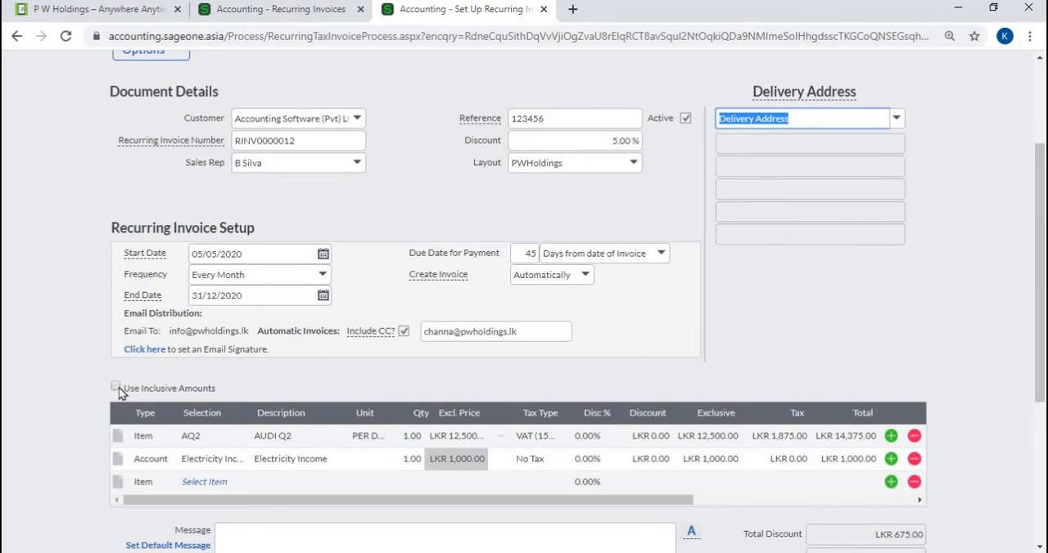
{"action": "left_click", "coordinate": [238, 383]}
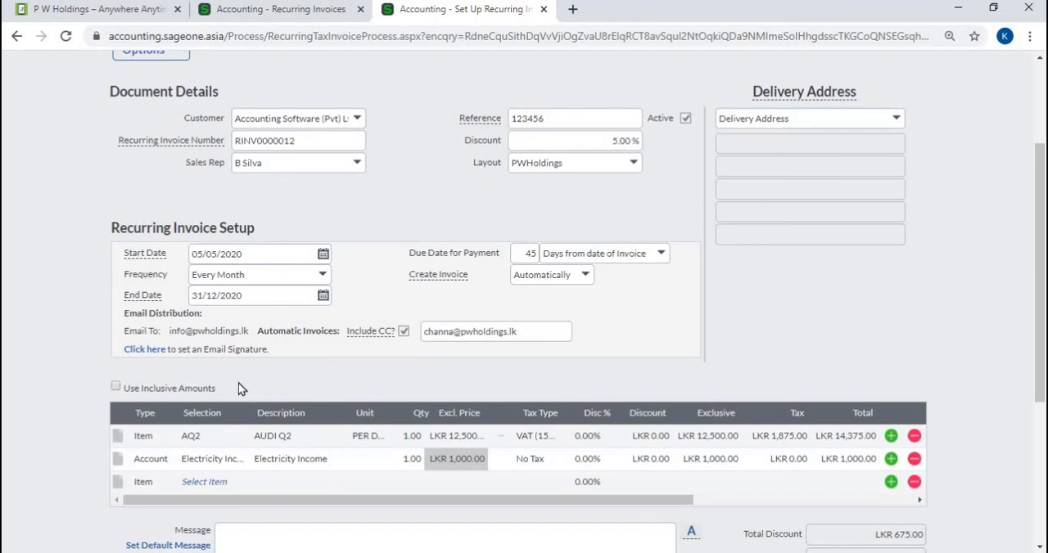
{"action": "scroll", "coordinate": [238, 383], "scroll_direction": "down", "scroll_amount": 1}
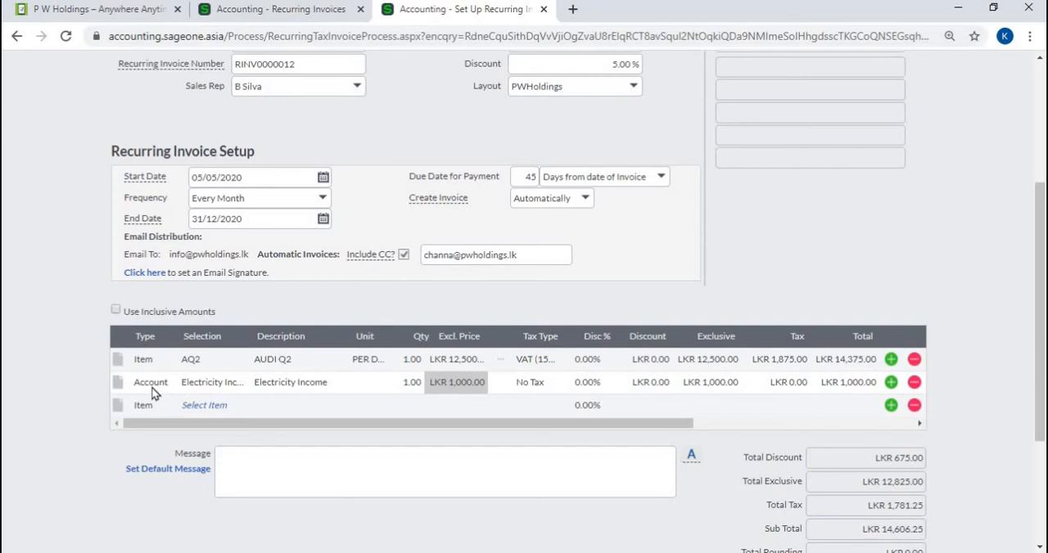
{"action": "scroll", "coordinate": [468, 421], "scroll_direction": "down", "scroll_amount": 1}
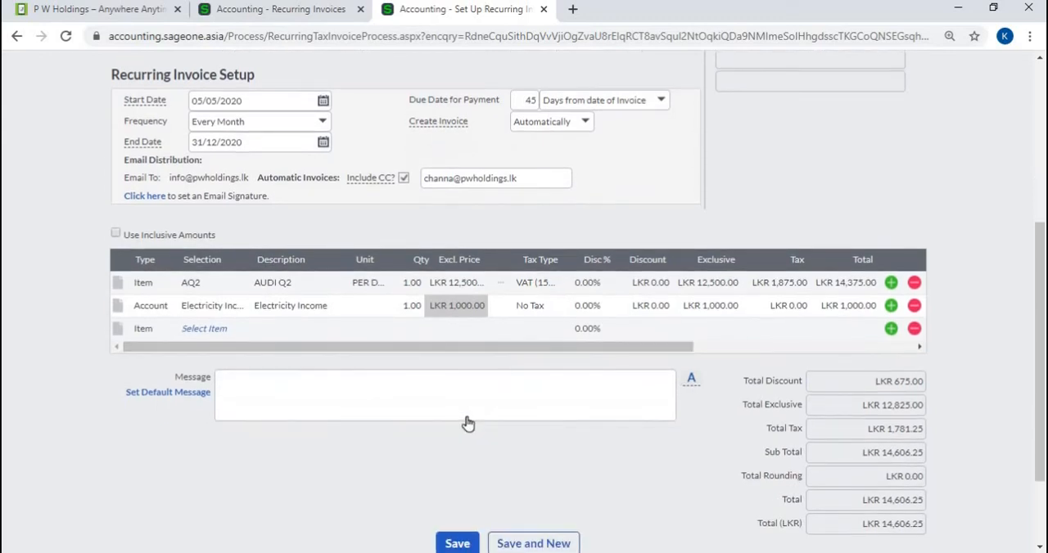
{"action": "scroll", "coordinate": [467, 423], "scroll_direction": "down", "scroll_amount": 2}
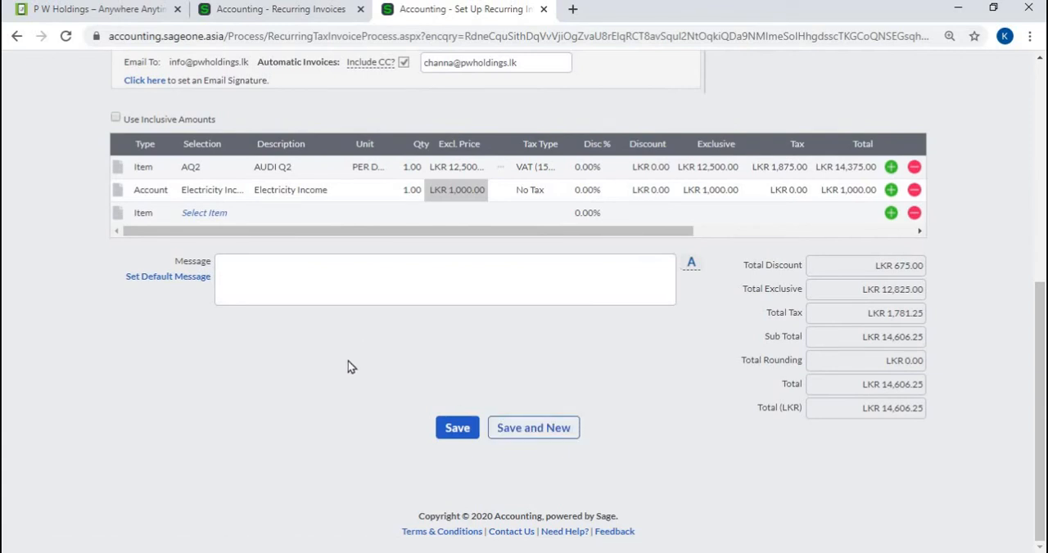
Show the recurring invoice's user defined fields and close their dialog without entering anything.
{"action": "scroll", "coordinate": [226, 352], "scroll_direction": "up", "scroll_amount": 3}
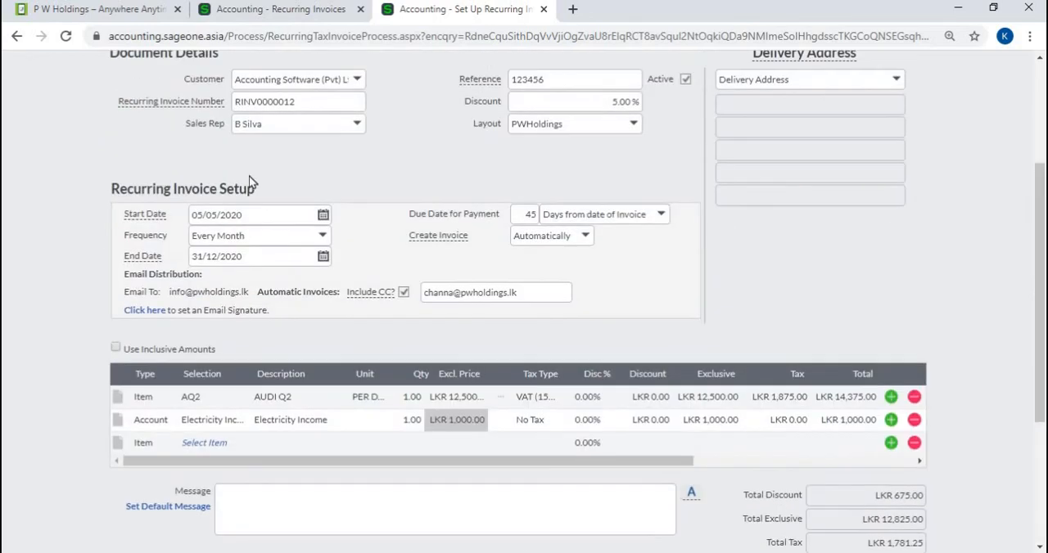
{"action": "scroll", "coordinate": [394, 197], "scroll_direction": "up", "scroll_amount": 3}
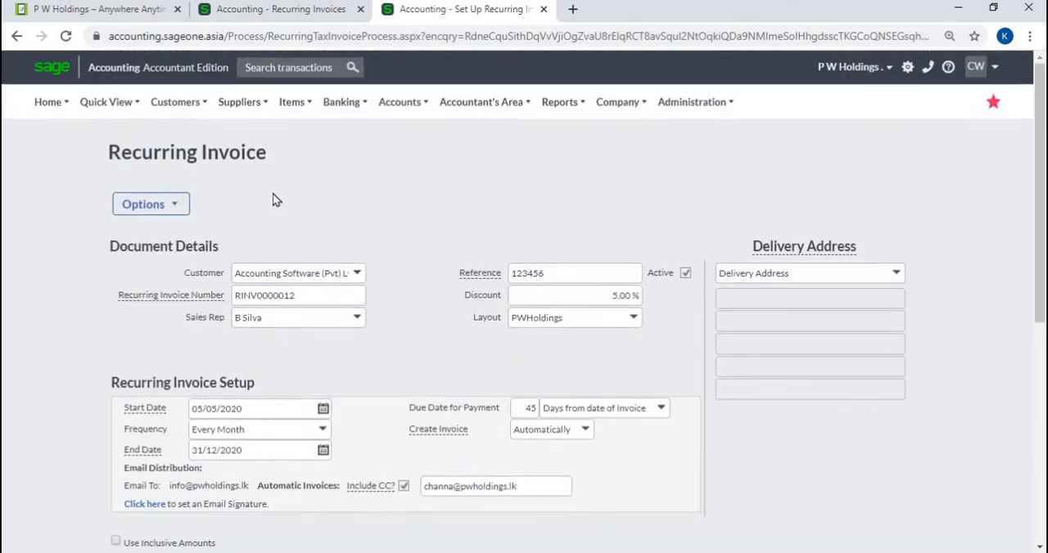
{"action": "left_click", "coordinate": [174, 209]}
{"action": "left_click", "coordinate": [182, 228]}
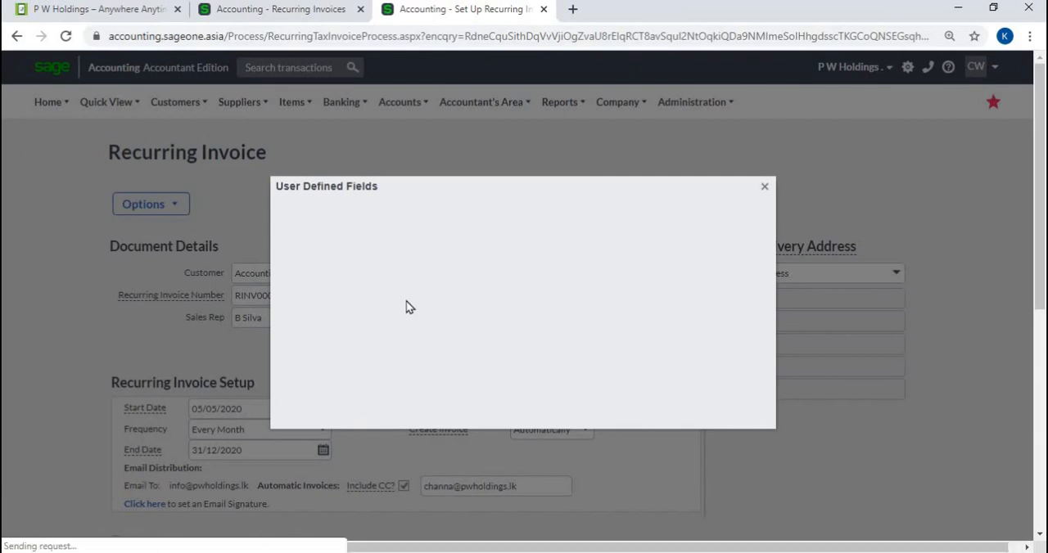
{"action": "left_click", "coordinate": [764, 188]}
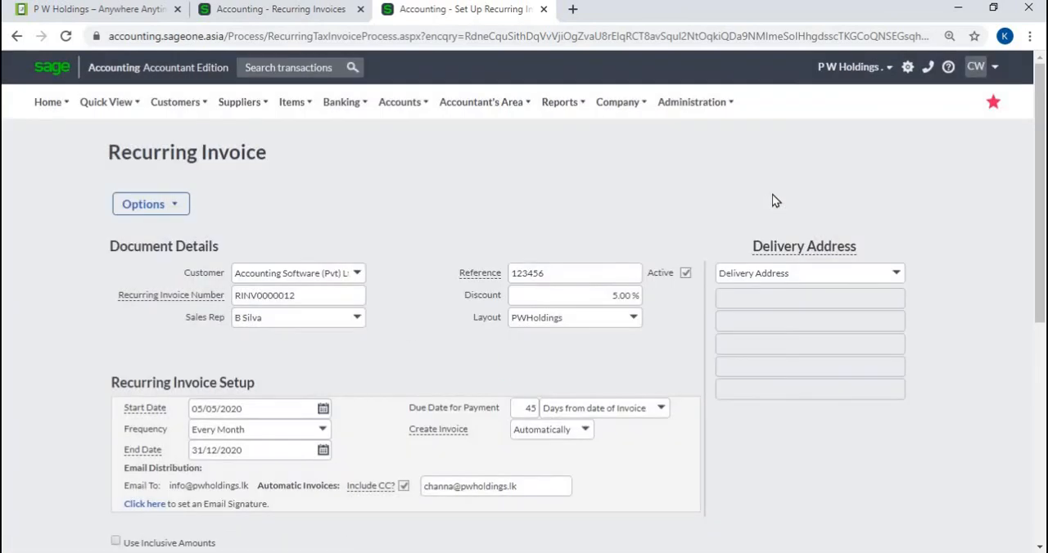
{"action": "left_click", "coordinate": [182, 207]}
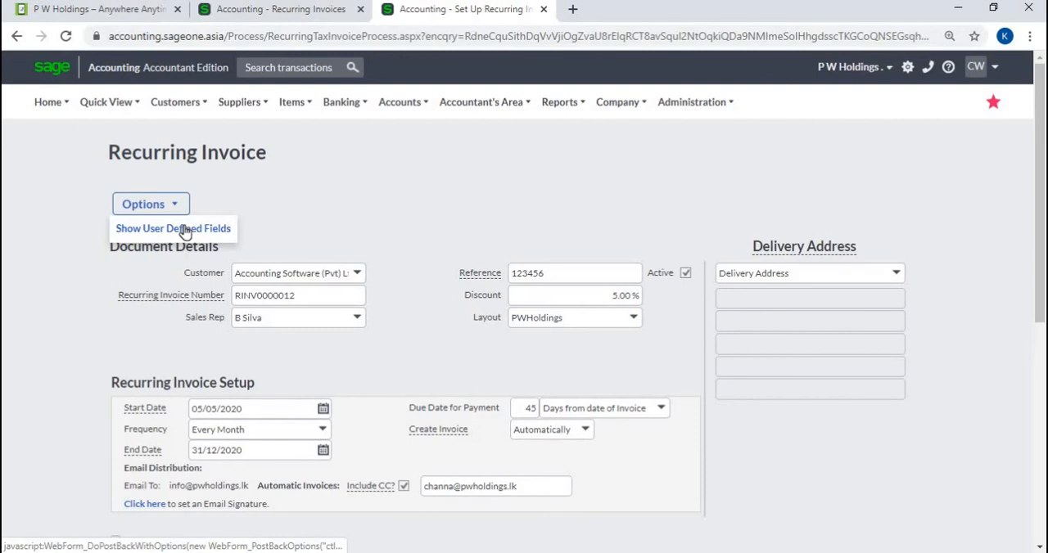
{"action": "left_click", "coordinate": [183, 229]}
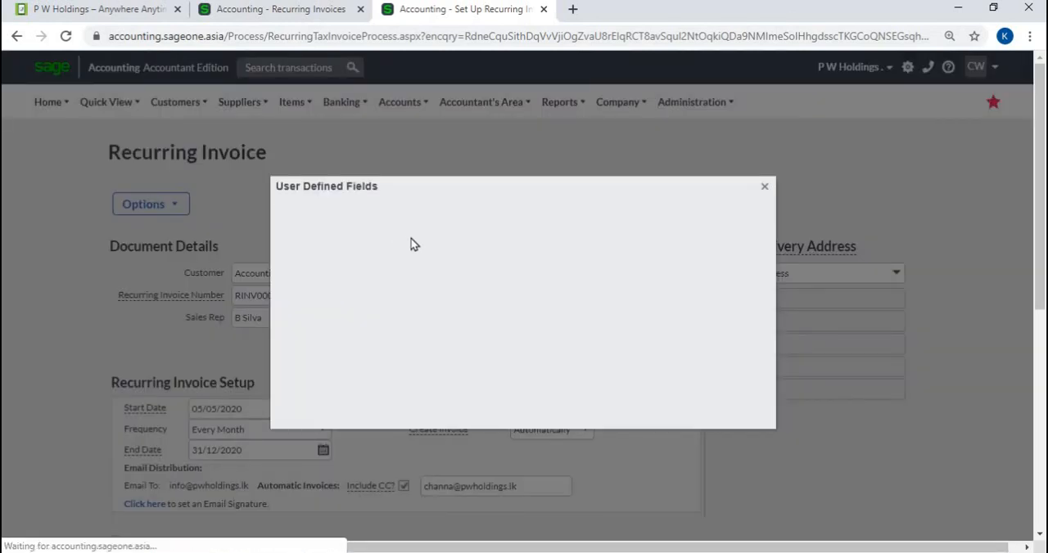
{"action": "left_click", "coordinate": [766, 192]}
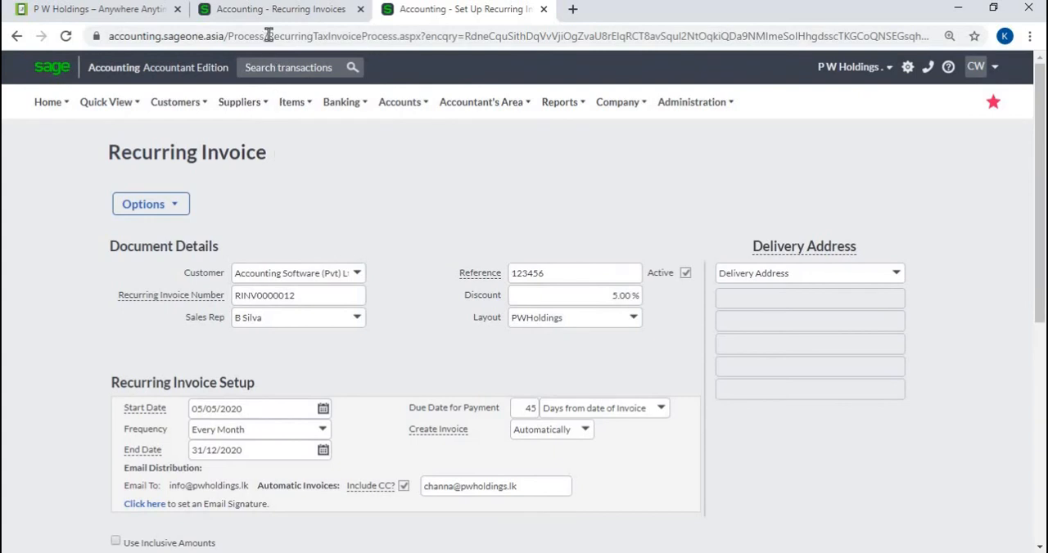
Return to the Recurring Invoices list and open the draft invoices.
{"action": "left_click", "coordinate": [270, 10]}
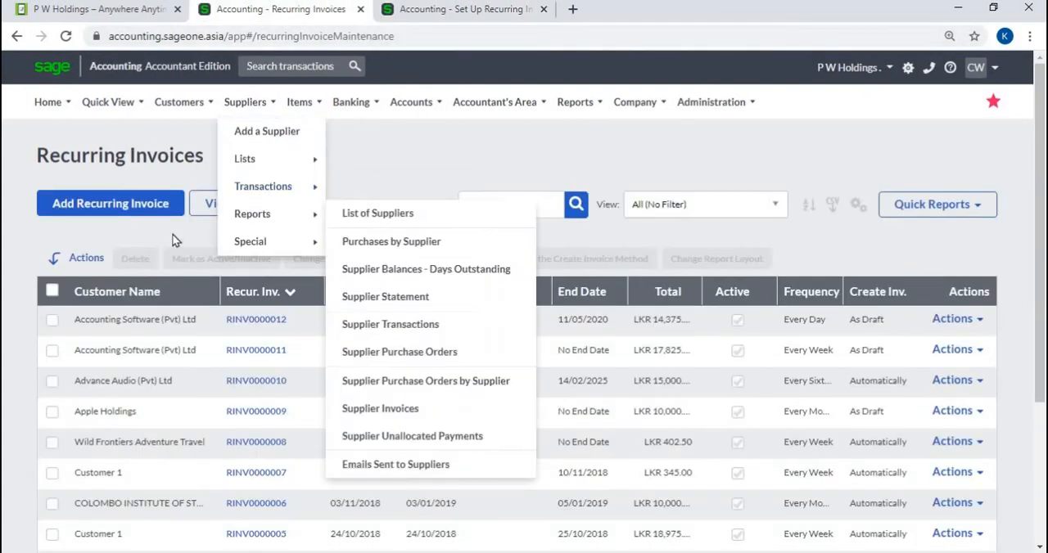
{"action": "left_click", "coordinate": [236, 213]}
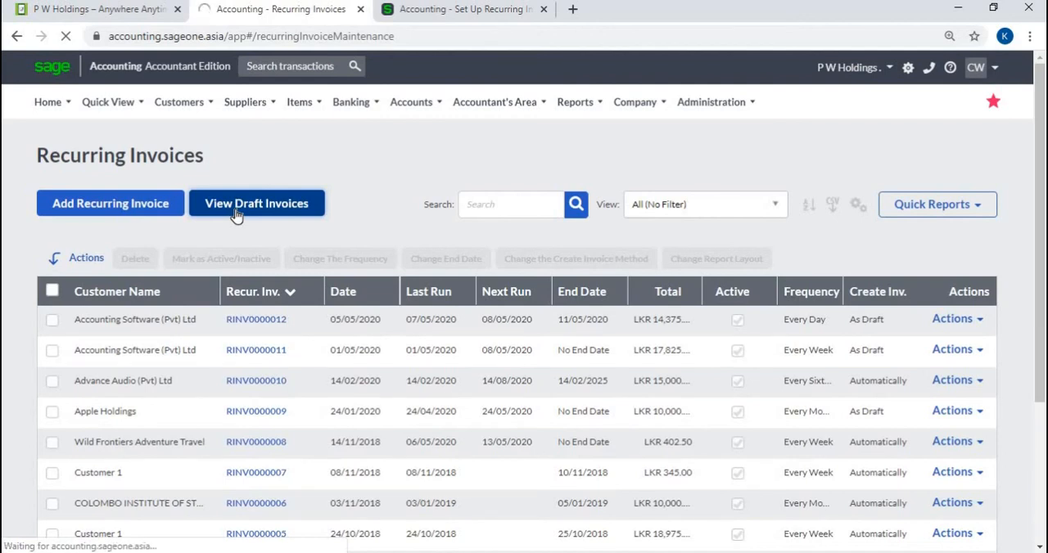